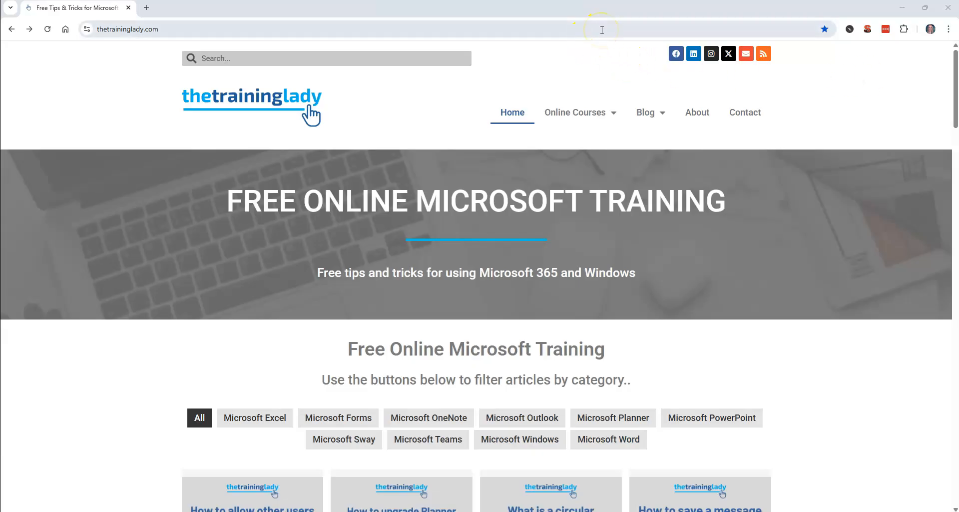
Go to forms.microsoft.com and create a new blank form
click(602, 30)
text(forms.microsoft)
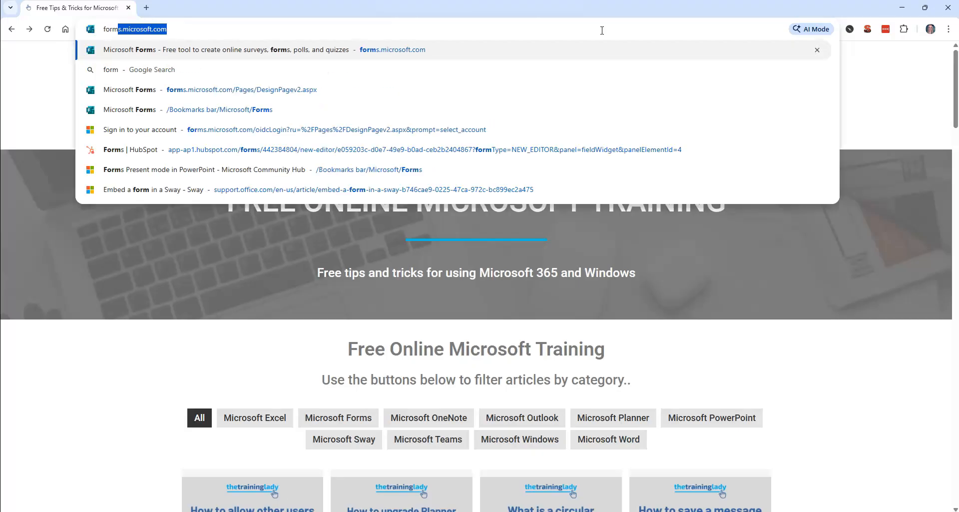
key(Return)
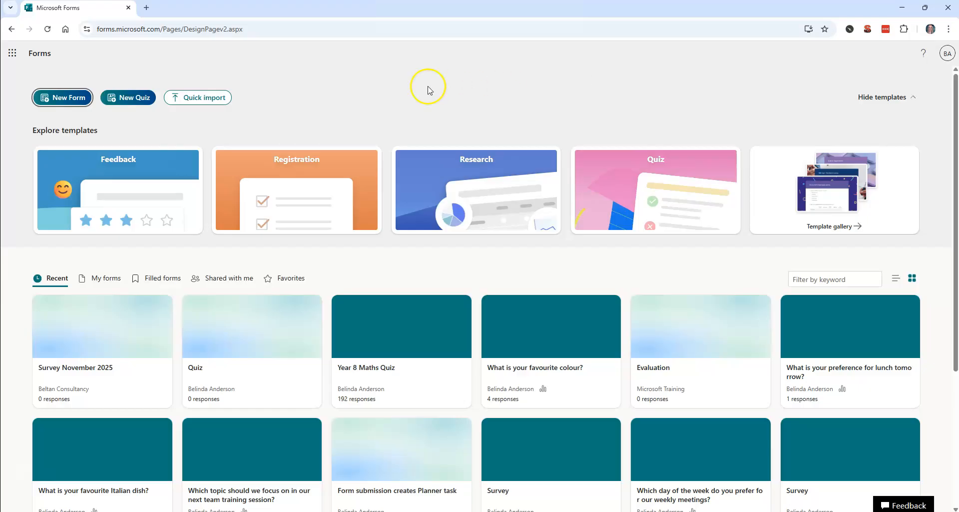
click(69, 99)
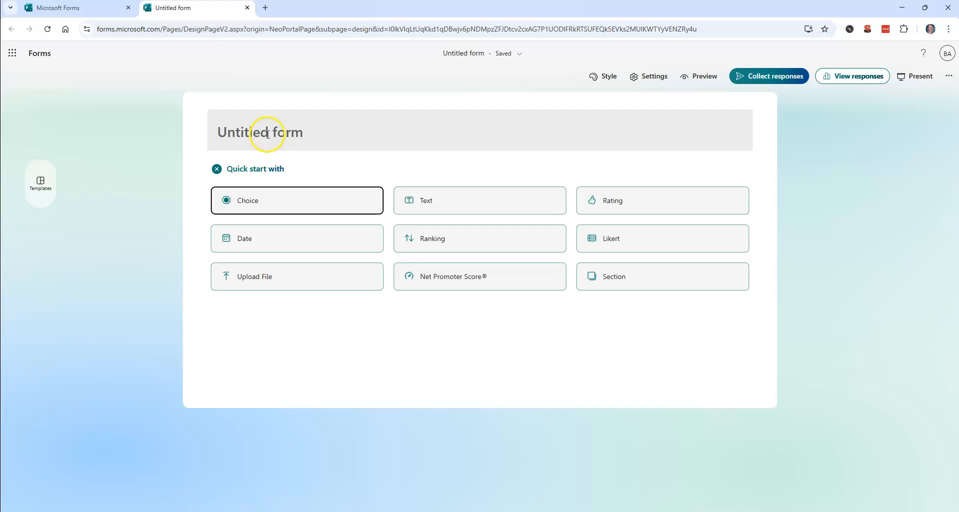
Title the form "Application Form" and add a description that reads "Application form by" followed by the author's first name
click(263, 132)
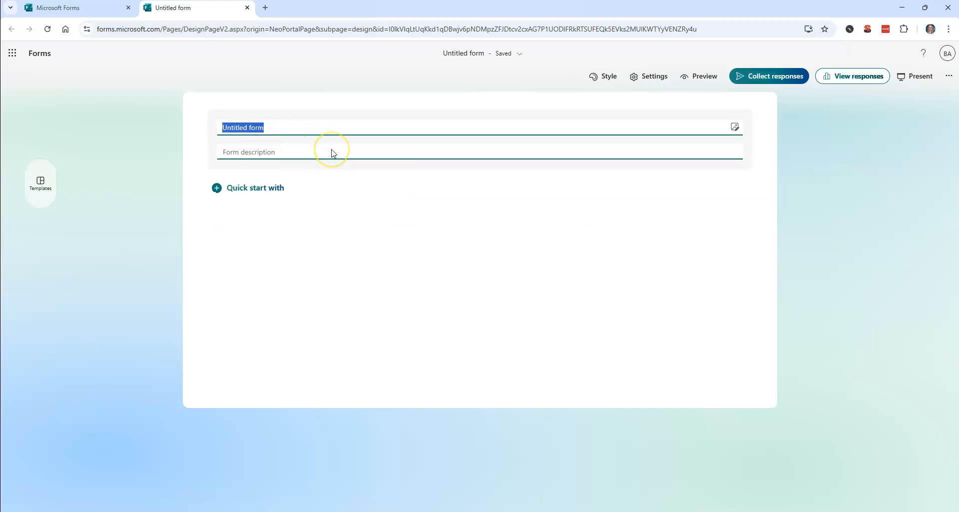
text(A)
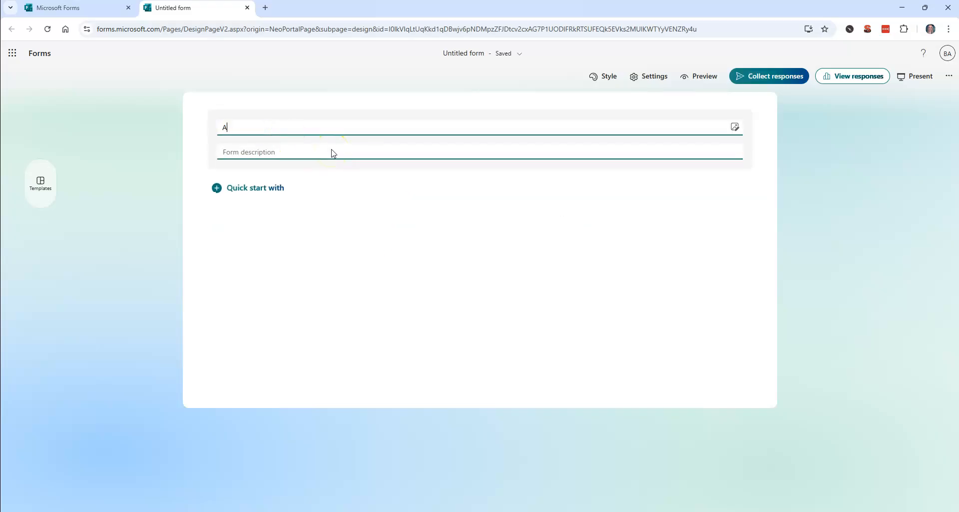
text(pplication Form)
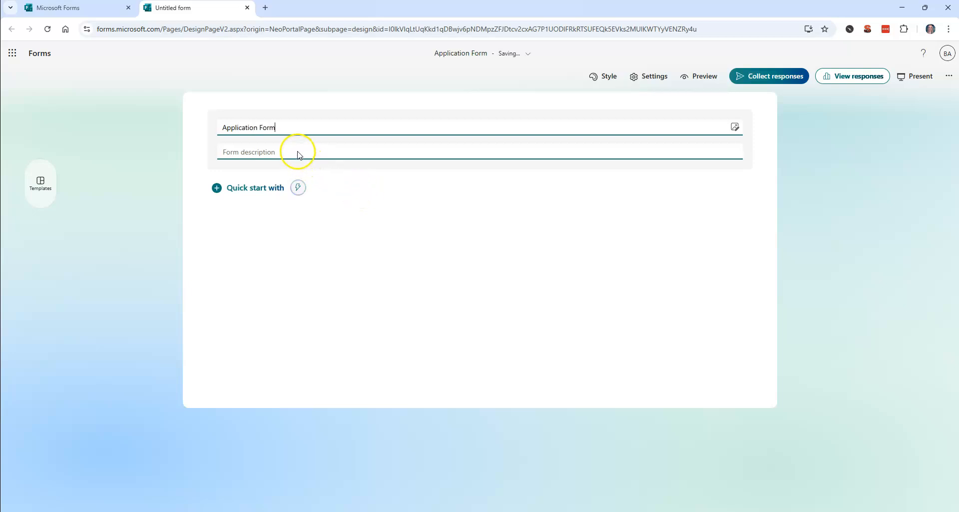
click(735, 132)
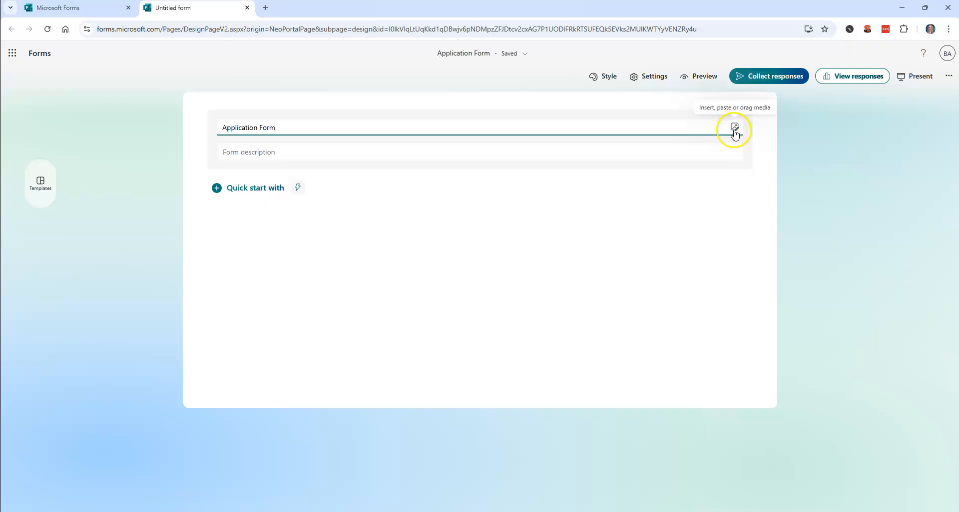
click(259, 157)
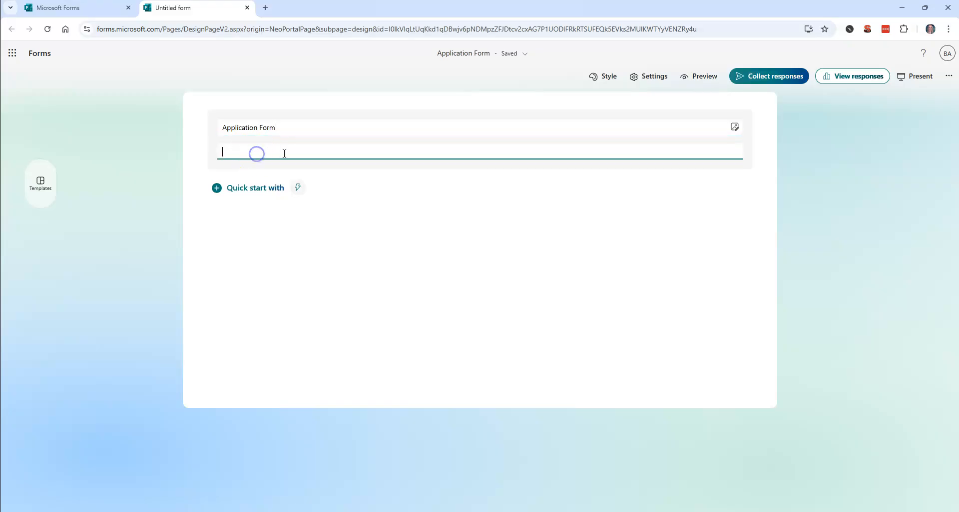
text(Application form by Belinda)
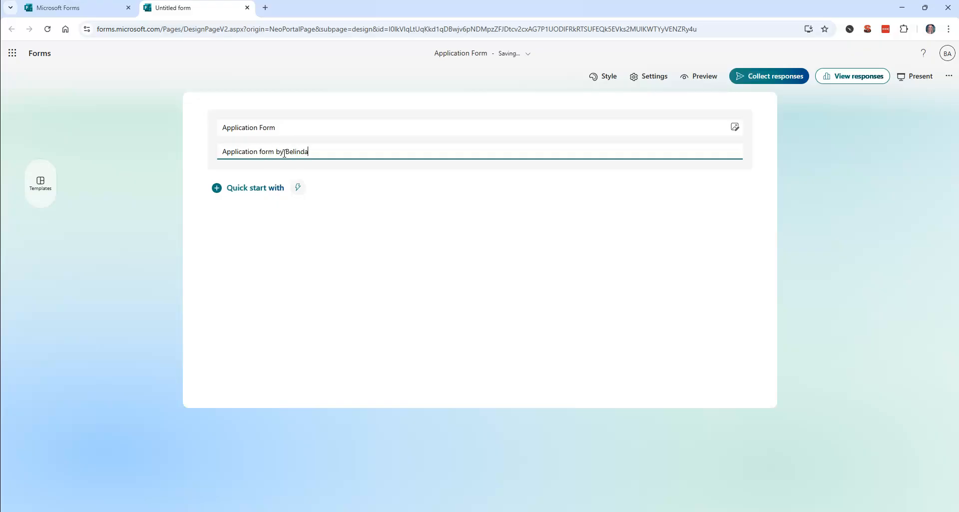
click(763, 171)
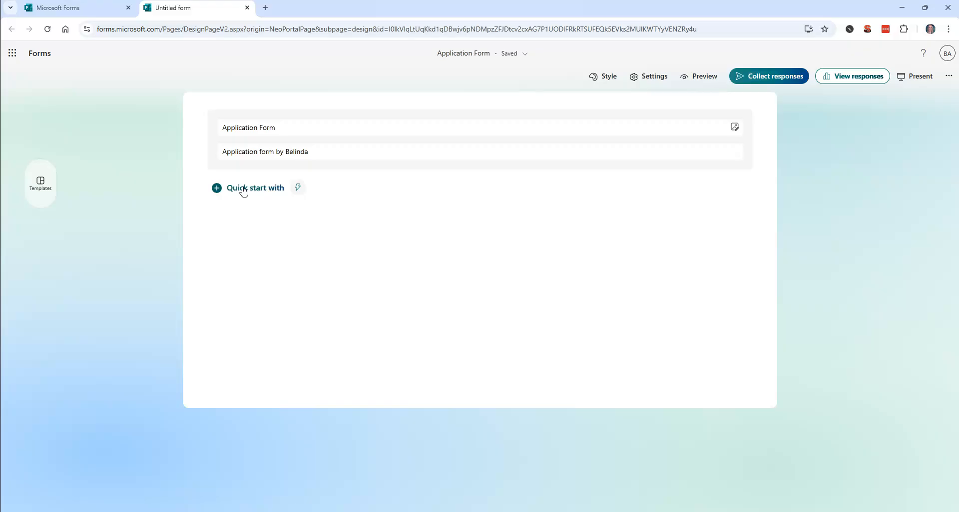
Add a text question titled "Your Name" as the form's first question
click(243, 192)
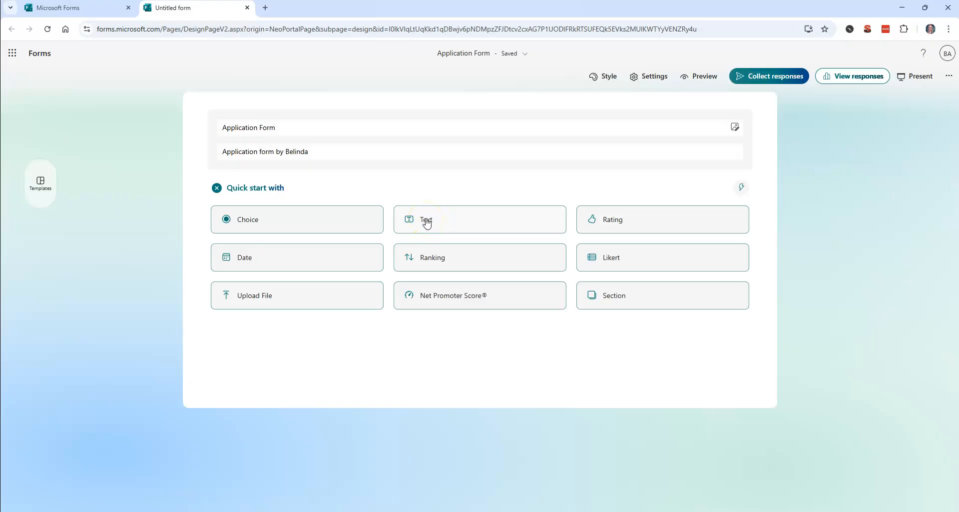
click(427, 223)
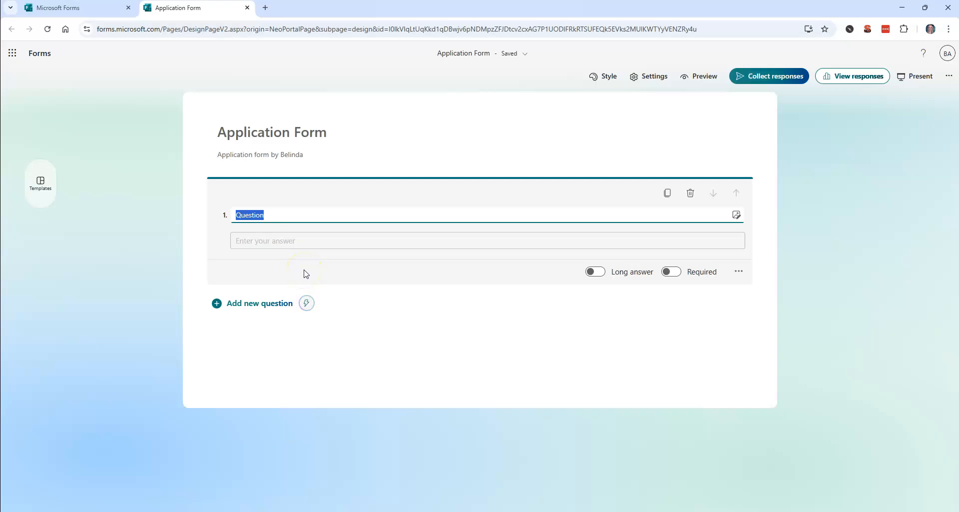
text(Your Name)
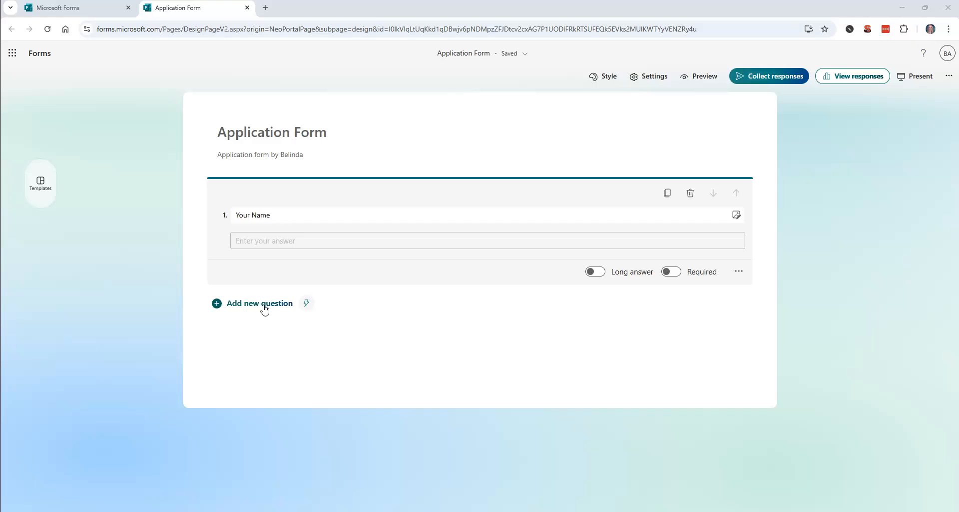
Add a choice question "Do you have your driver's licence?" with the suggested answer options Yes and No
click(246, 308)
click(252, 339)
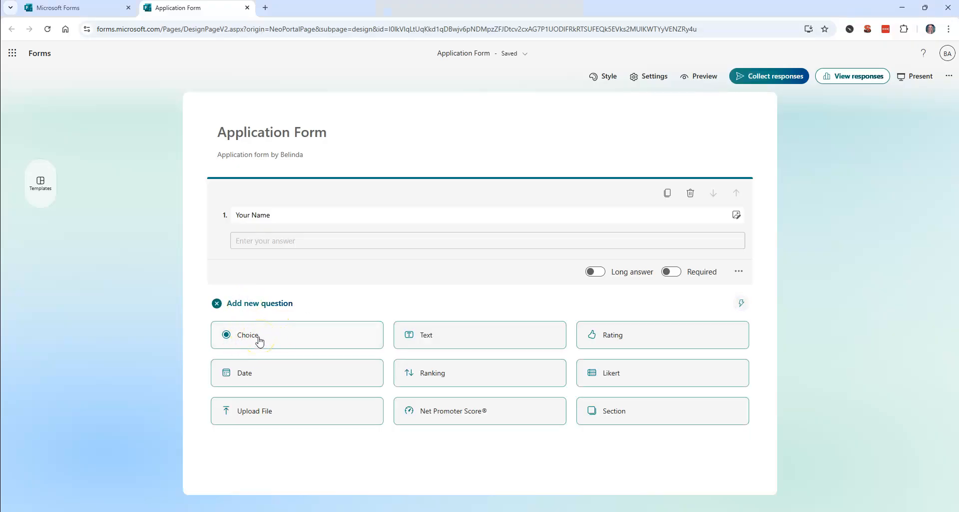
click(257, 340)
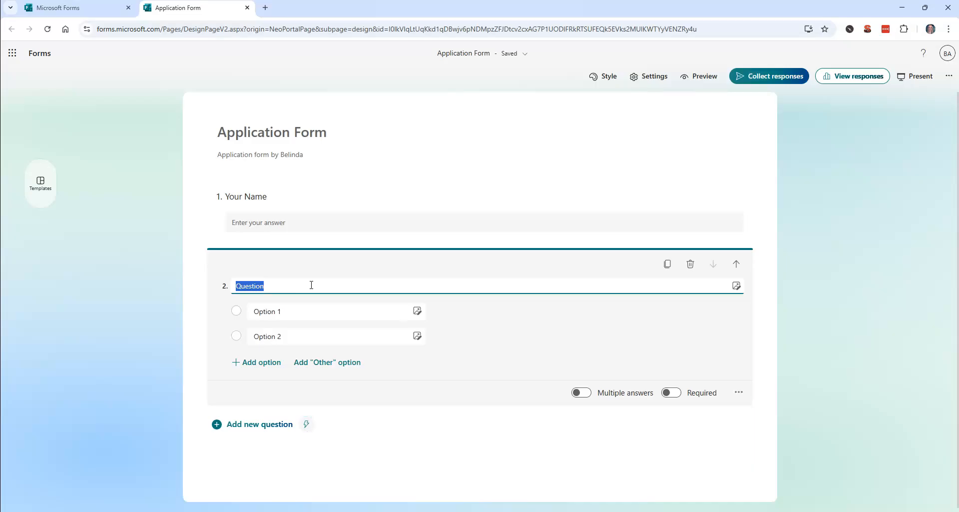
text(Do you have )
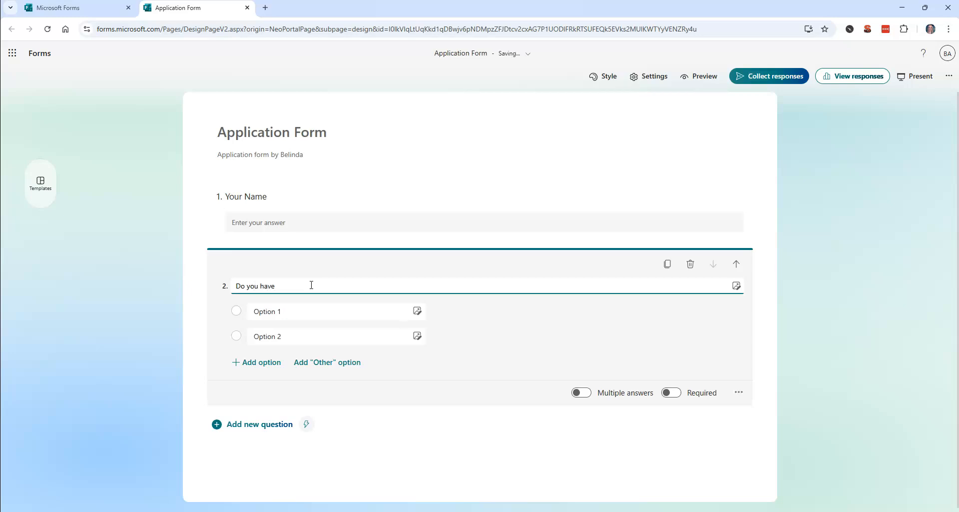
text(your drivers licence?)
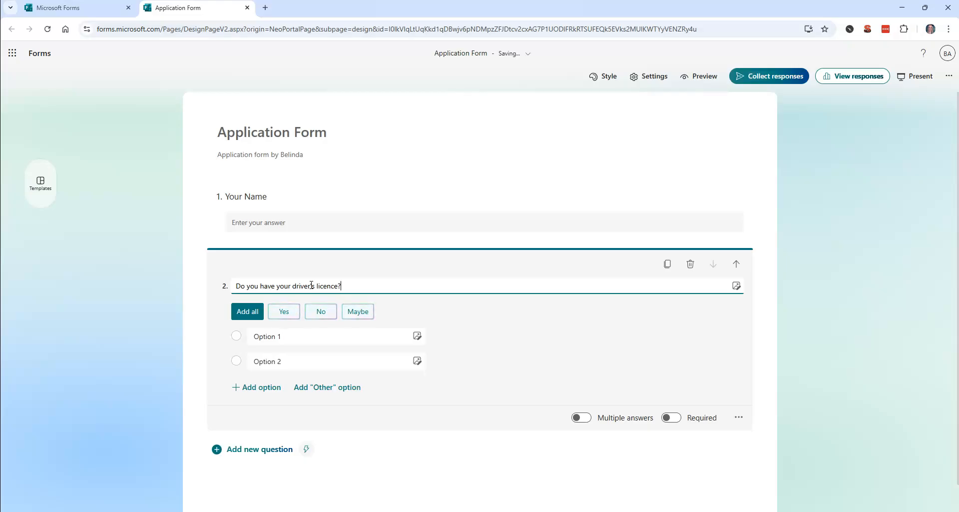
click(311, 285)
text(')
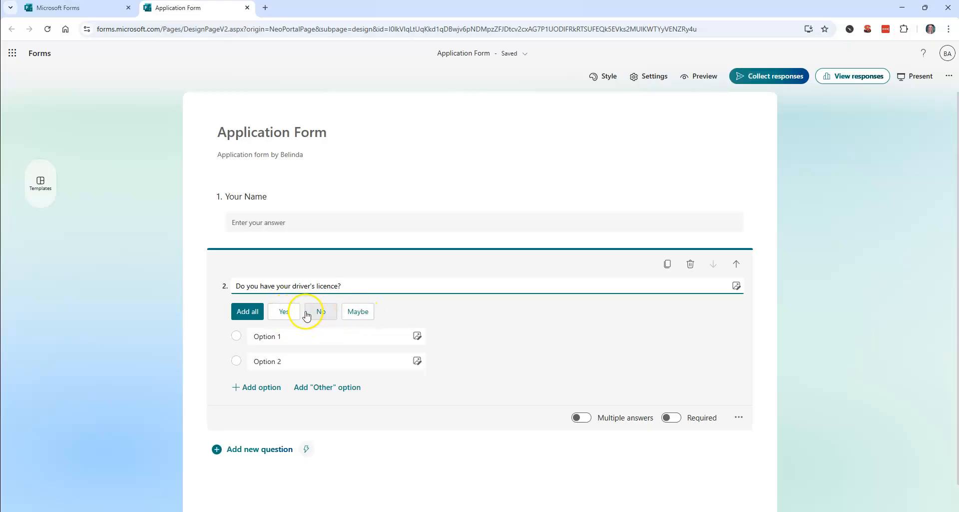
click(285, 311)
click(281, 310)
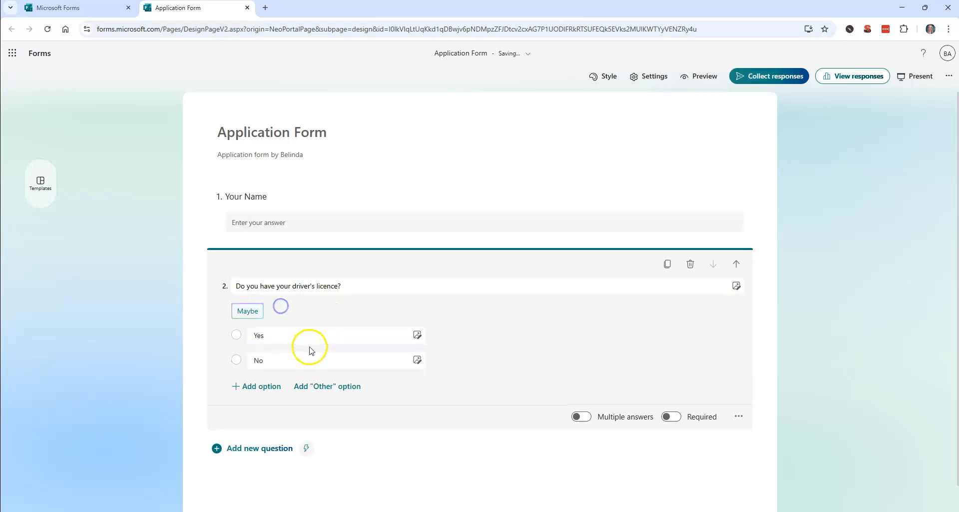
click(266, 334)
click(252, 361)
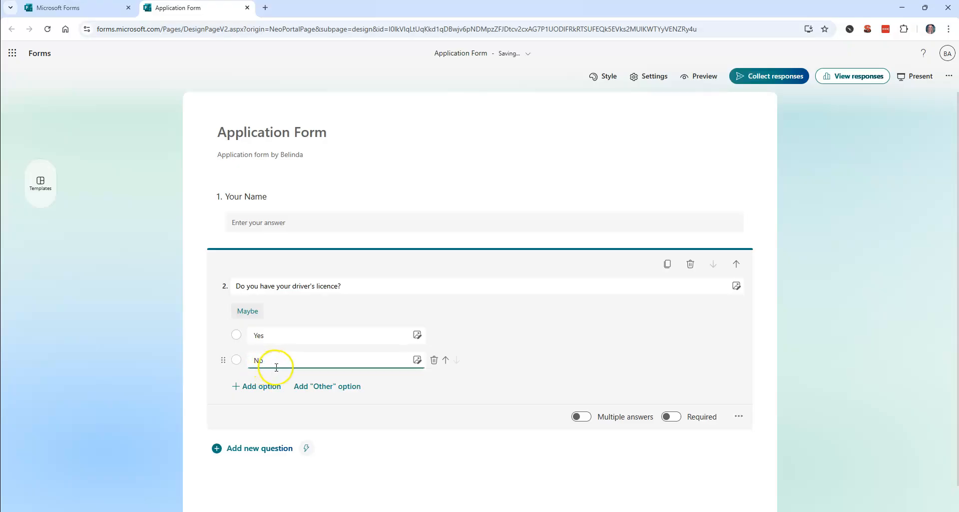
click(274, 335)
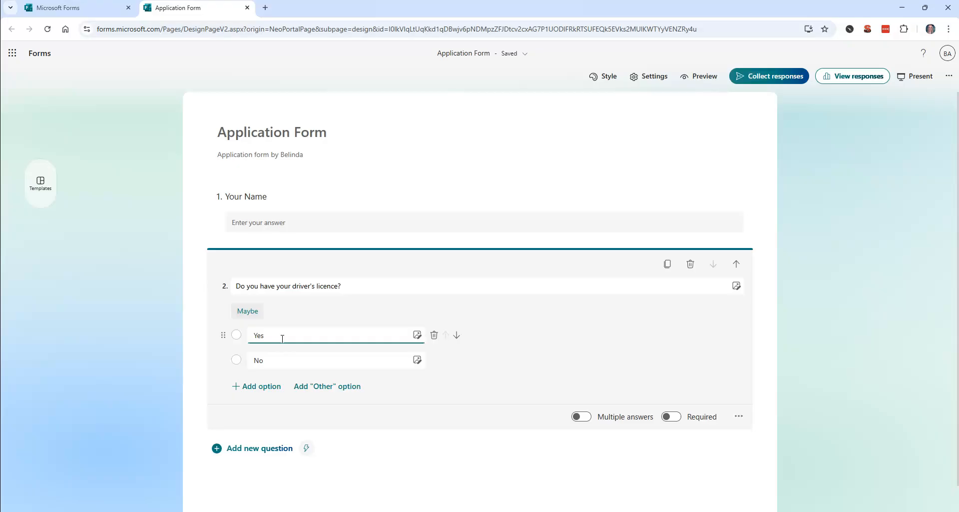
click(308, 295)
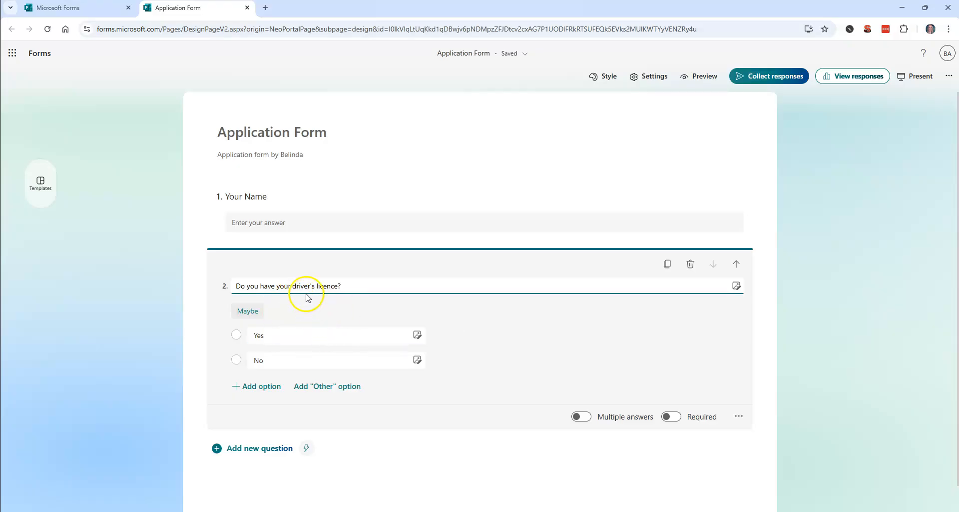
click(320, 304)
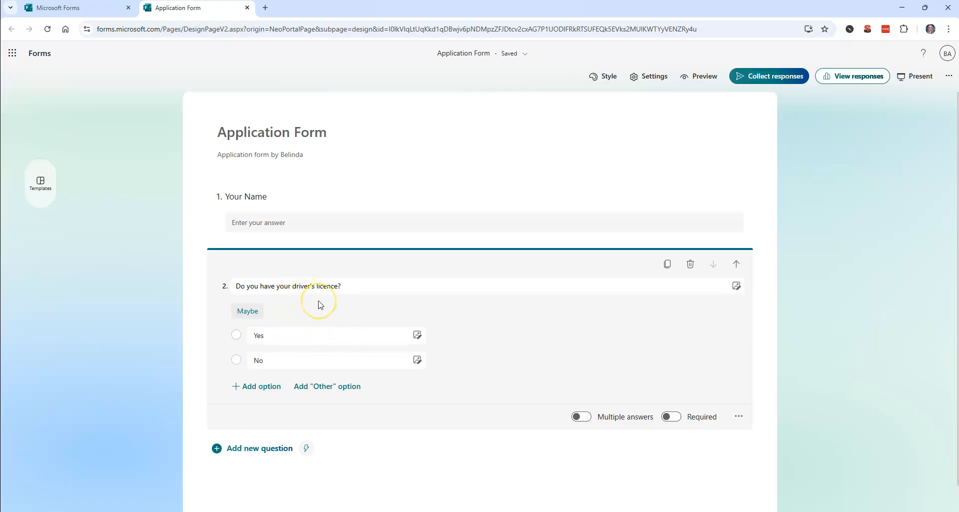
scroll(320, 304, down, 1)
click(259, 311)
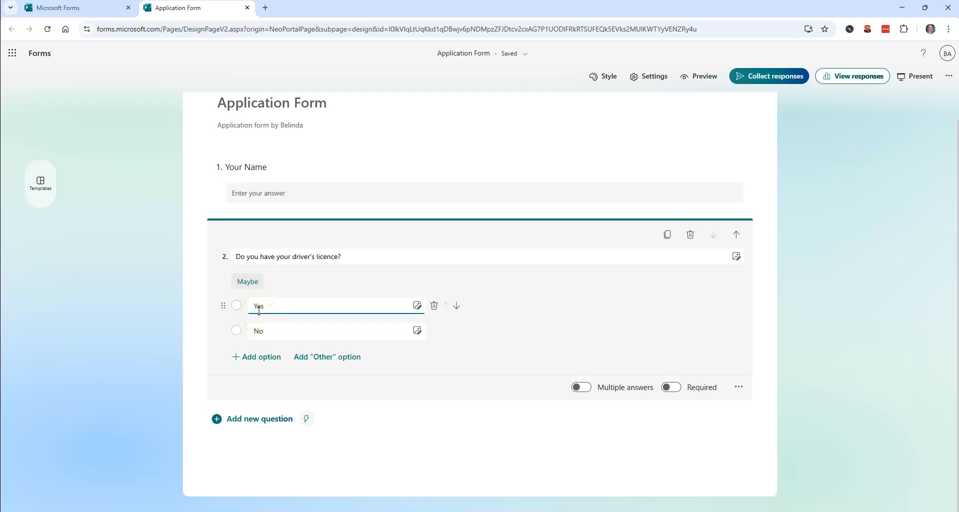
Add a text question "How many years have you held a driver's licence?" after the driver's licence choice question
click(251, 421)
click(252, 421)
click(235, 410)
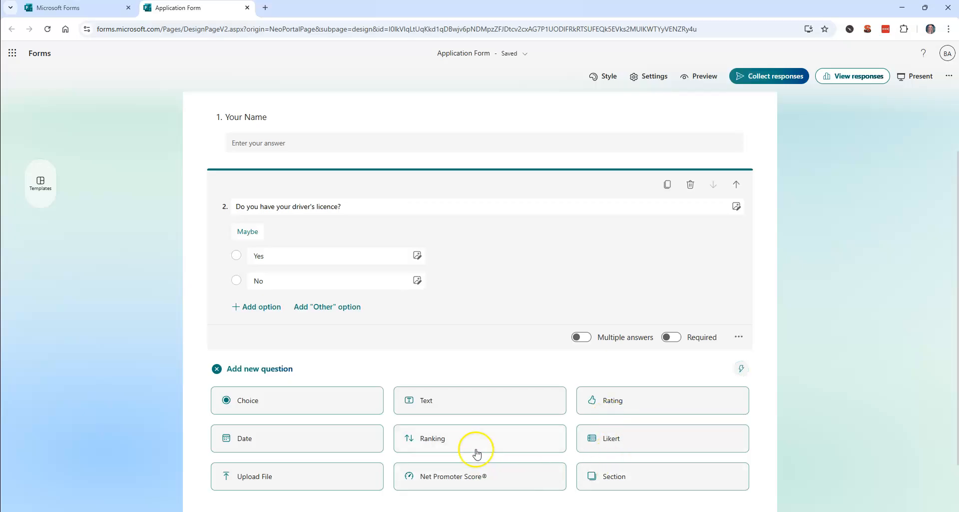
click(418, 402)
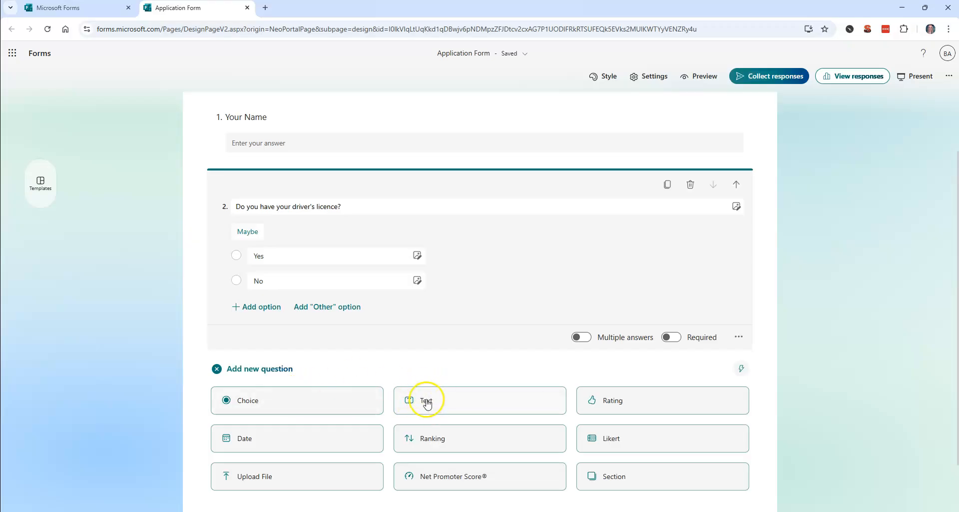
click(427, 402)
text(H)
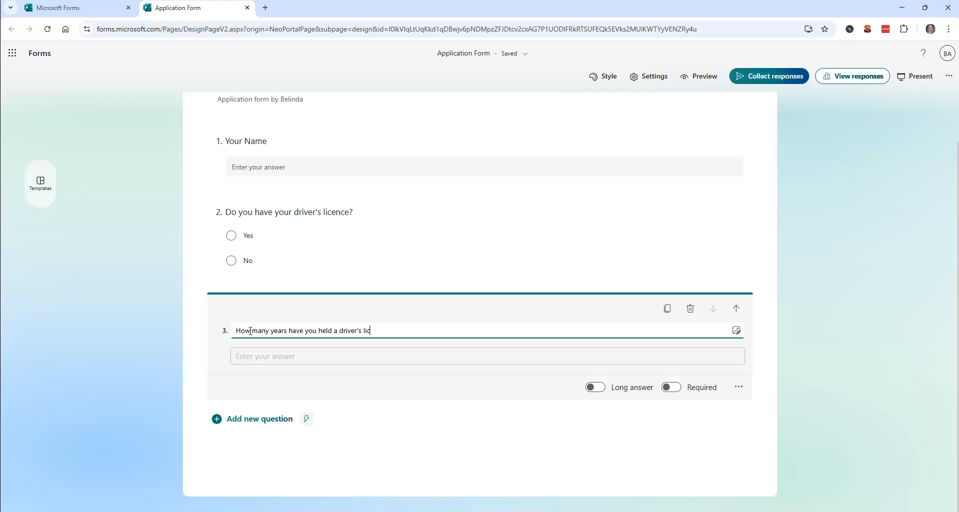
text(?)
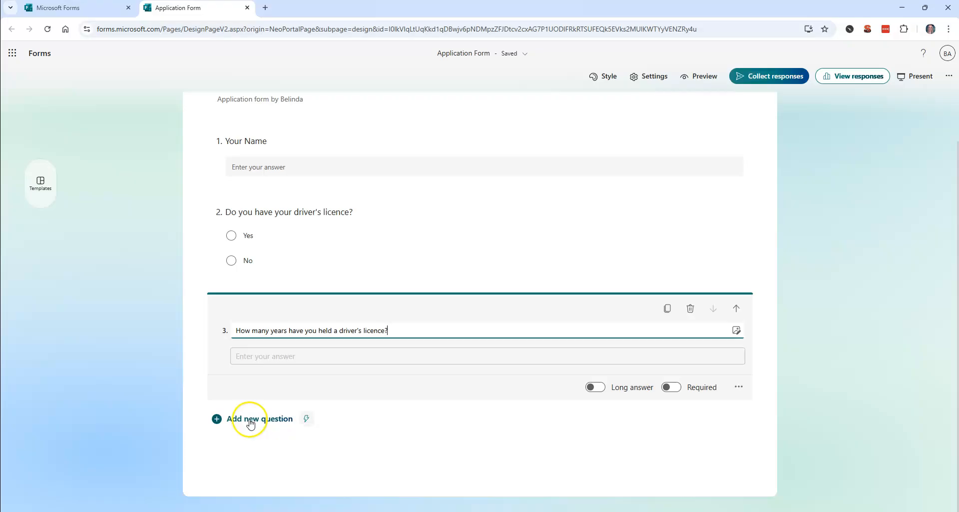
Add a choice question "Do you have another form of identification?" with the suggested answer options Yes and No
click(251, 422)
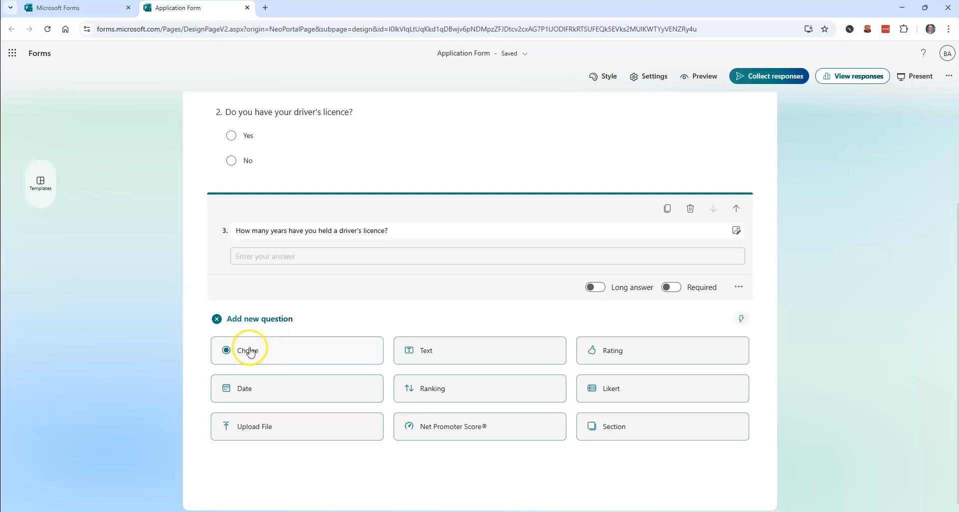
click(254, 351)
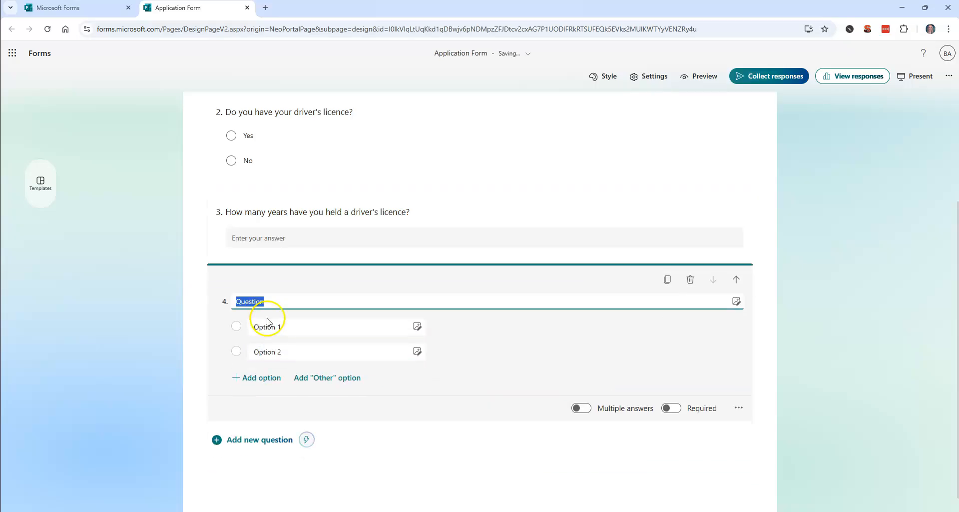
text(Do you have another for)
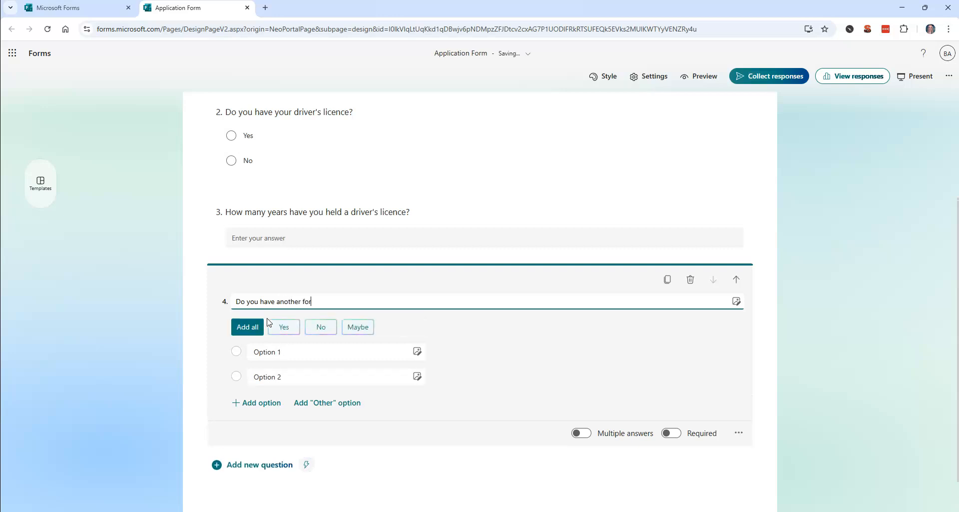
text(m of identification?)
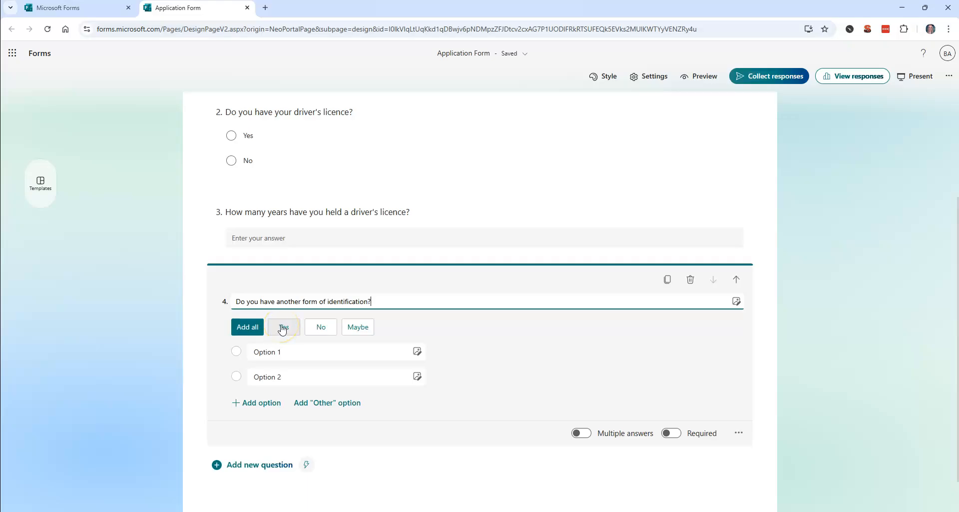
click(283, 327)
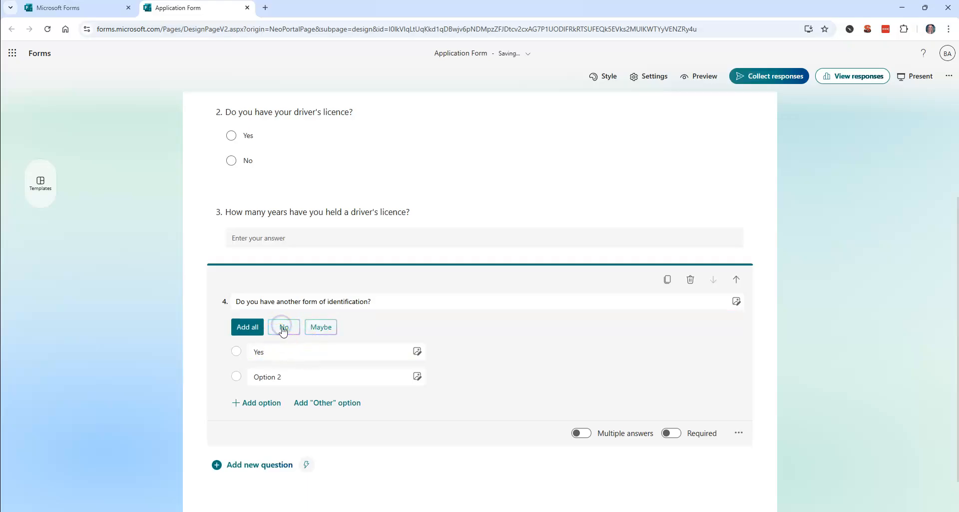
click(283, 328)
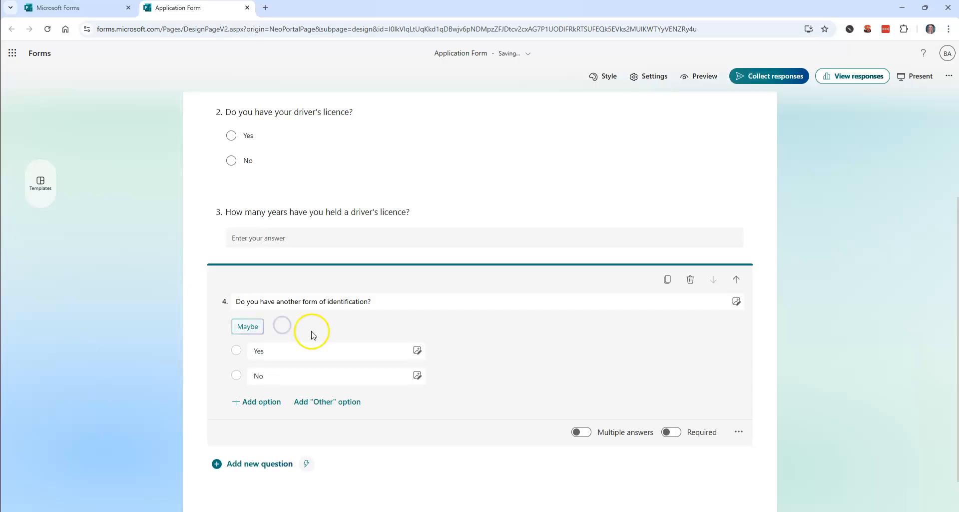
scroll(330, 320, up, 2)
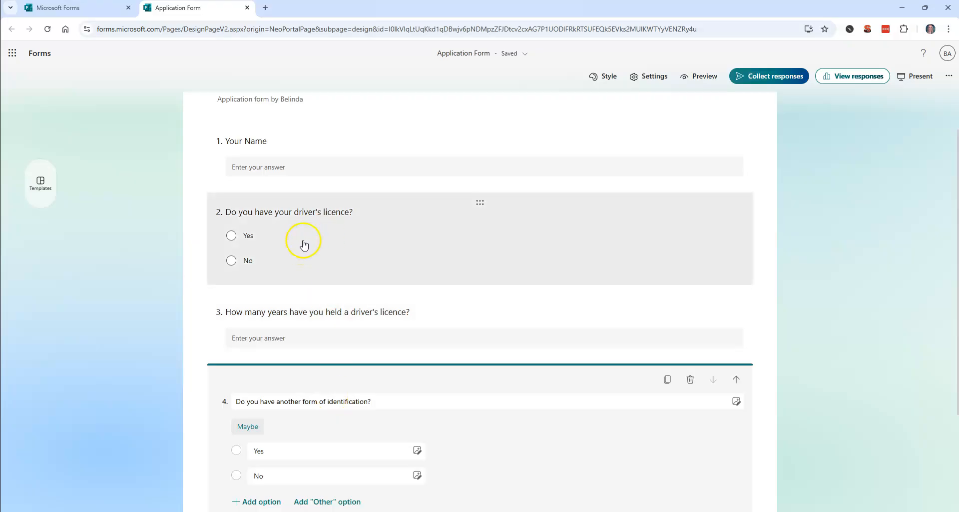
Add branching to the driver's licence question so that answering Yes goes to question 3, "How many years have you held a driver's licence?"
click(311, 244)
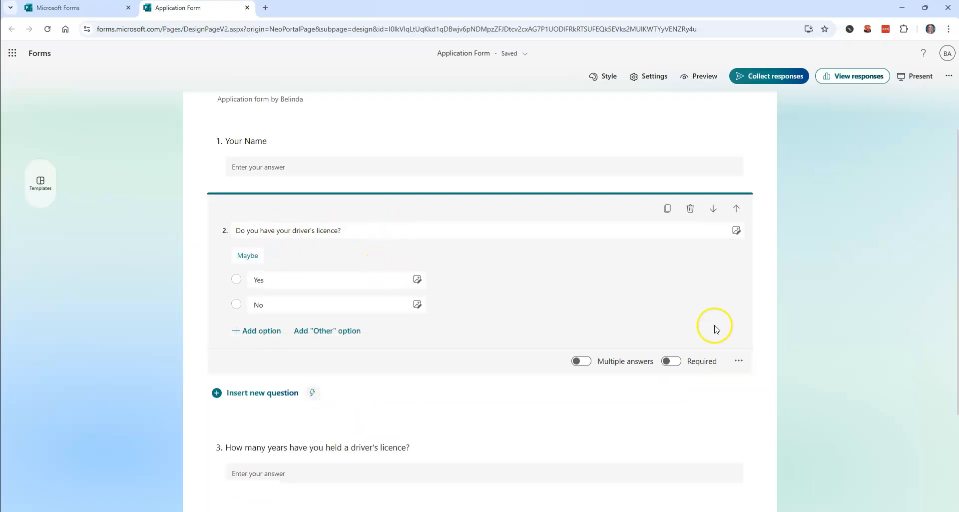
click(739, 362)
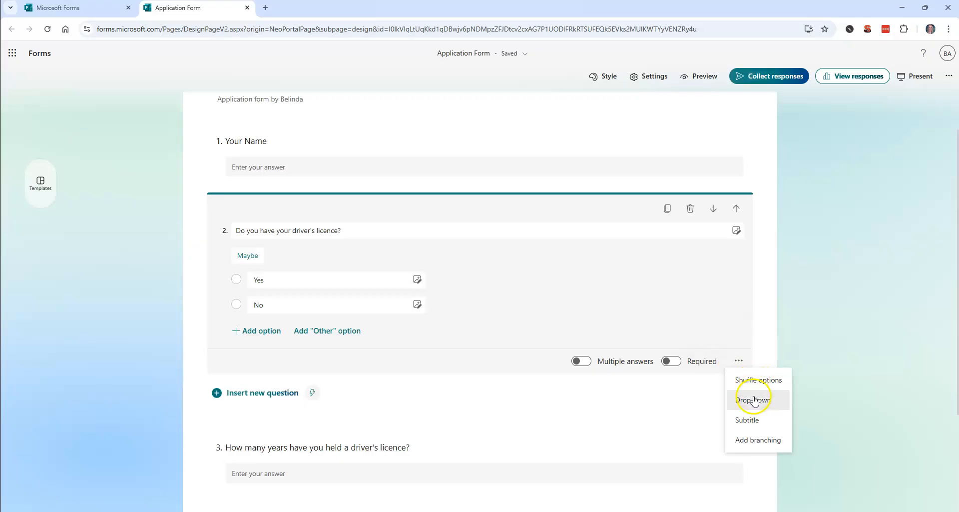
click(758, 442)
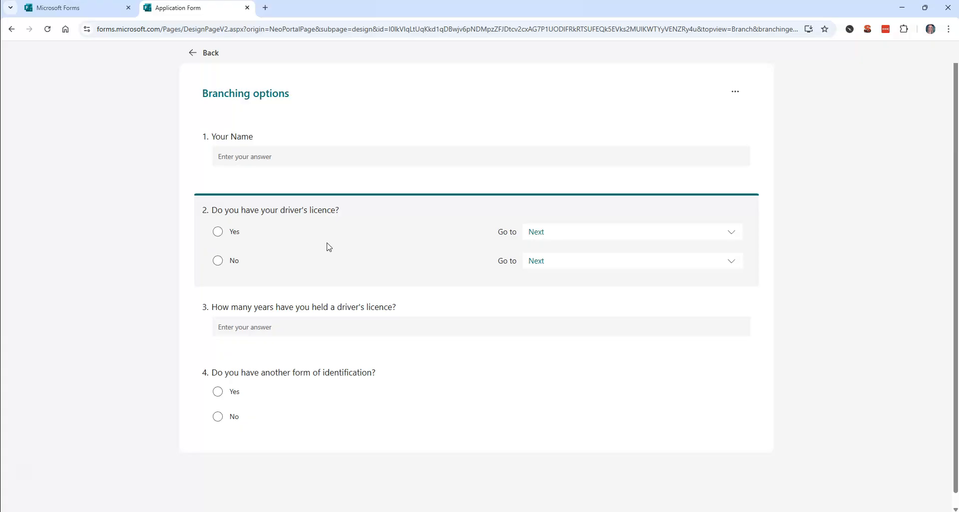
click(731, 233)
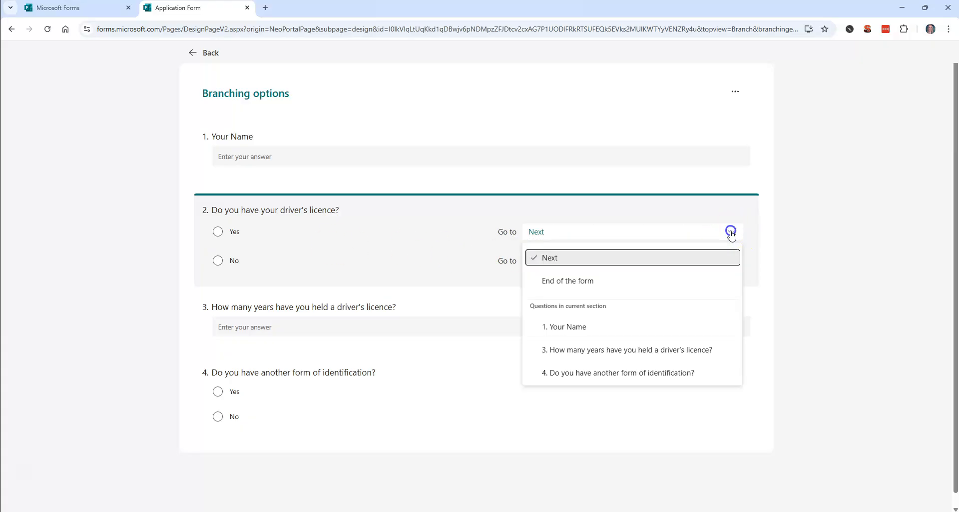
click(573, 352)
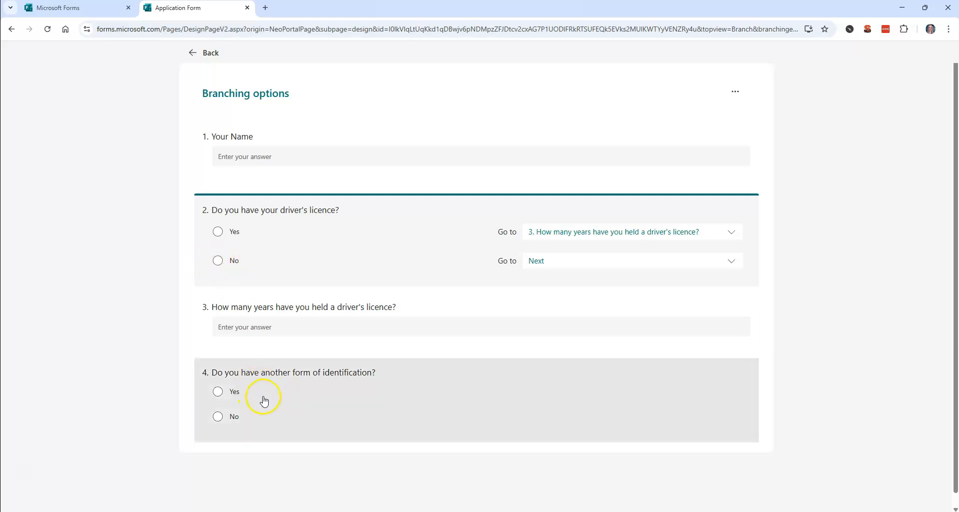
Make the No answer of the driver's licence question branch to question 4, "Do you have another form of identification?", and return to the form editor
click(731, 261)
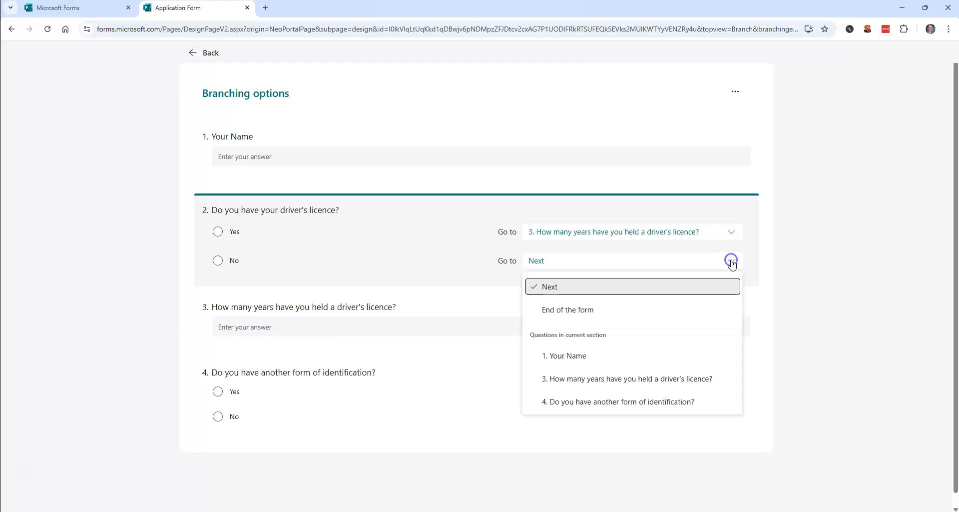
click(556, 401)
click(541, 307)
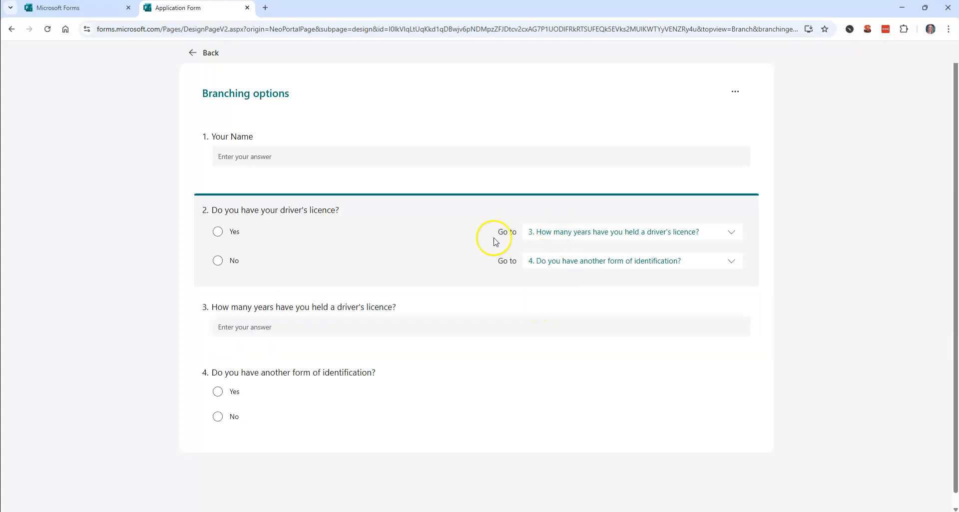
click(207, 59)
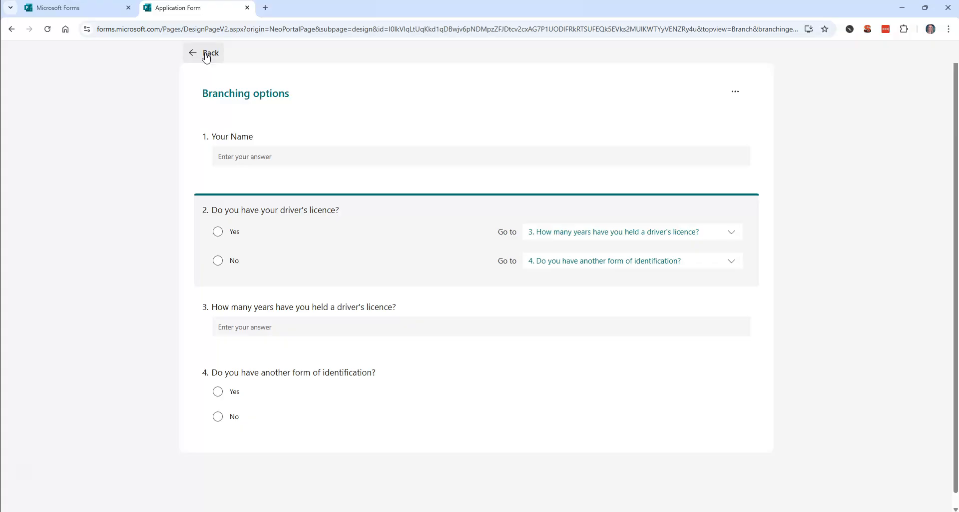
click(205, 55)
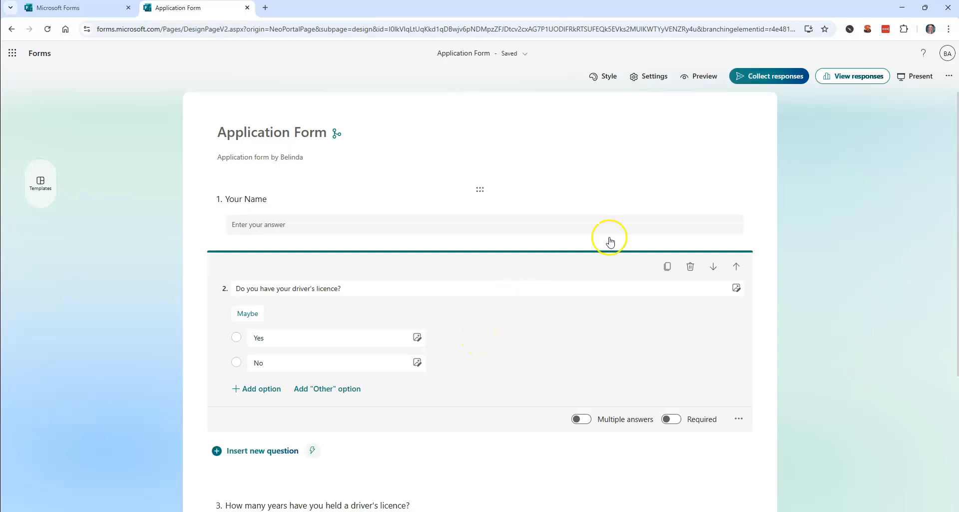
Preview the form and test the branching by entering the applicant's name and answering Yes to the driver's licence question
click(703, 78)
click(702, 77)
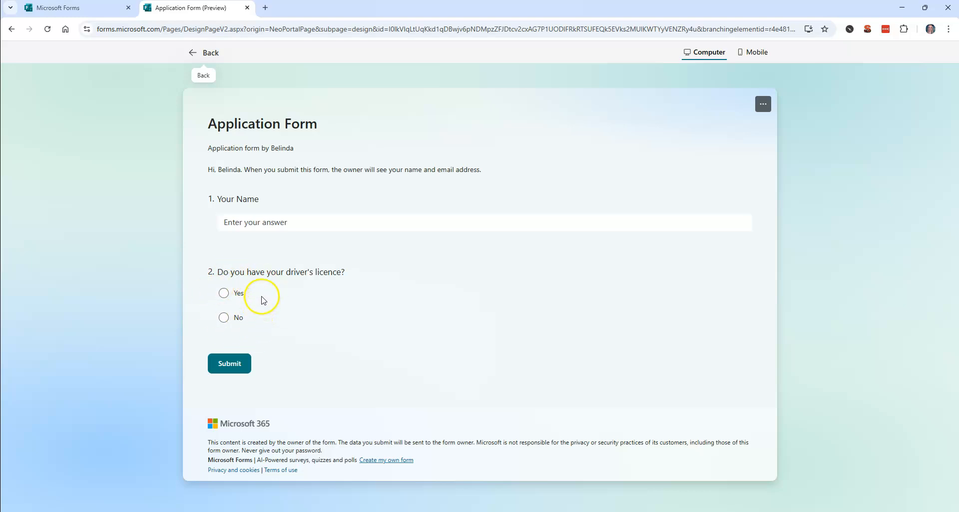
click(254, 222)
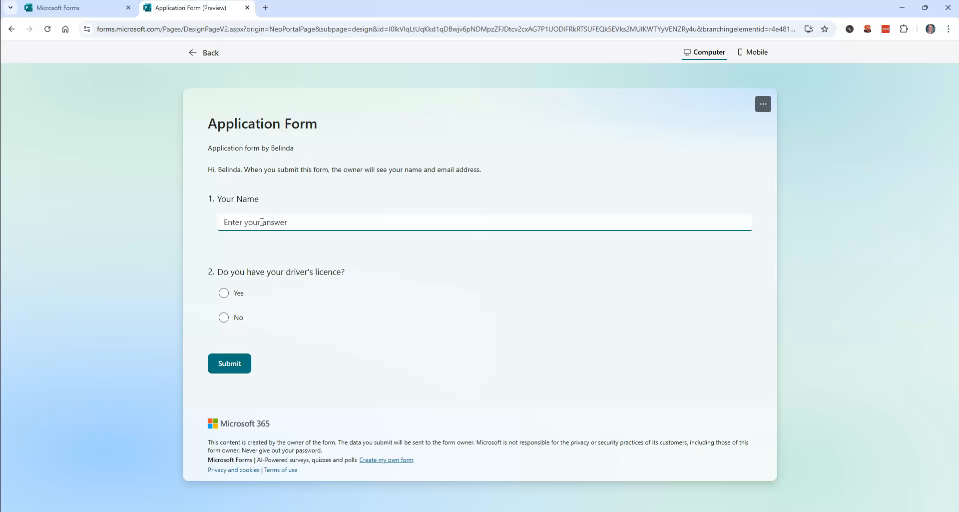
text(Belinda)
click(235, 256)
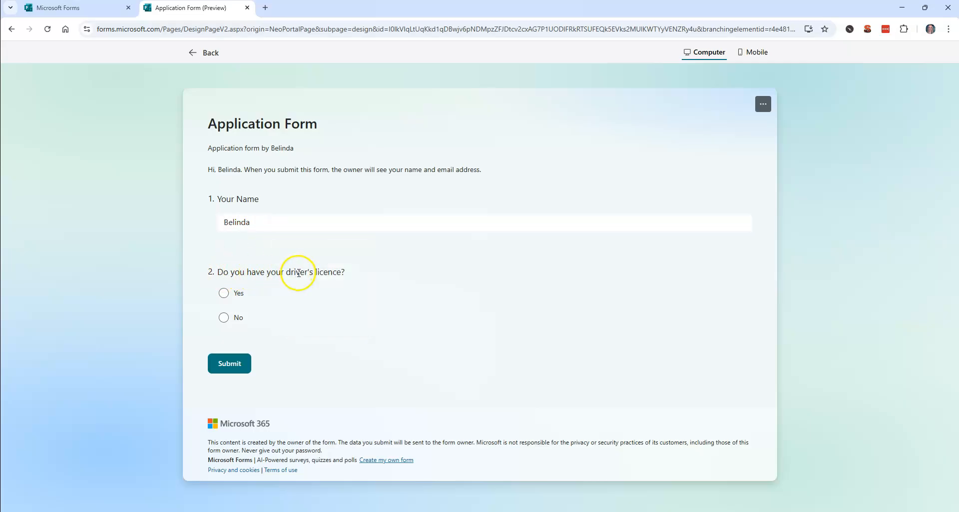
click(224, 296)
scroll(334, 320, down, 2)
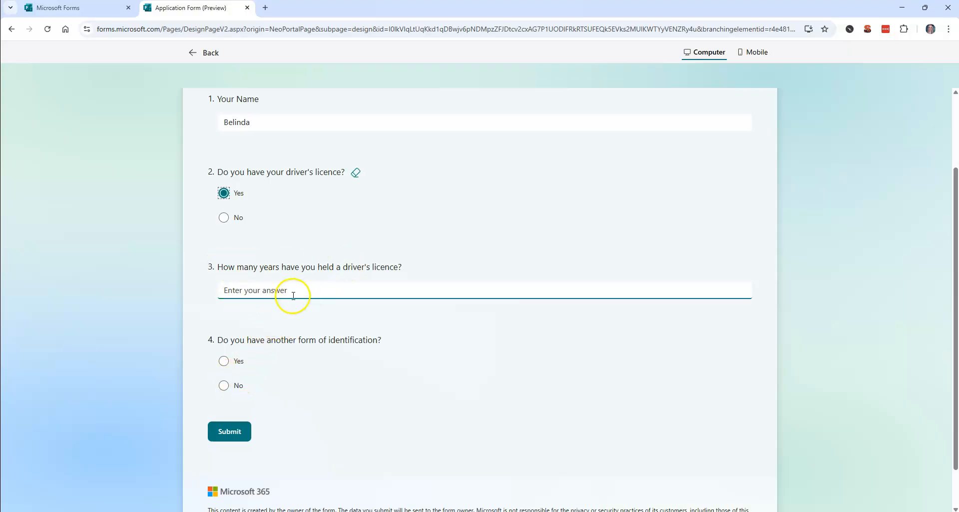
Answer 20+ for the years a driver's licence has been held, and leave the preview
click(278, 289)
text(20+)
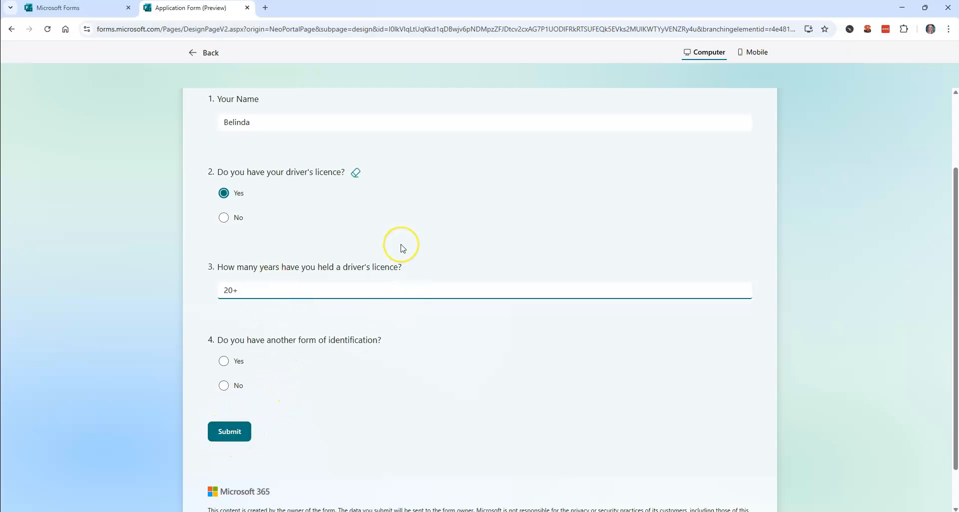
scroll(403, 248, up, 1)
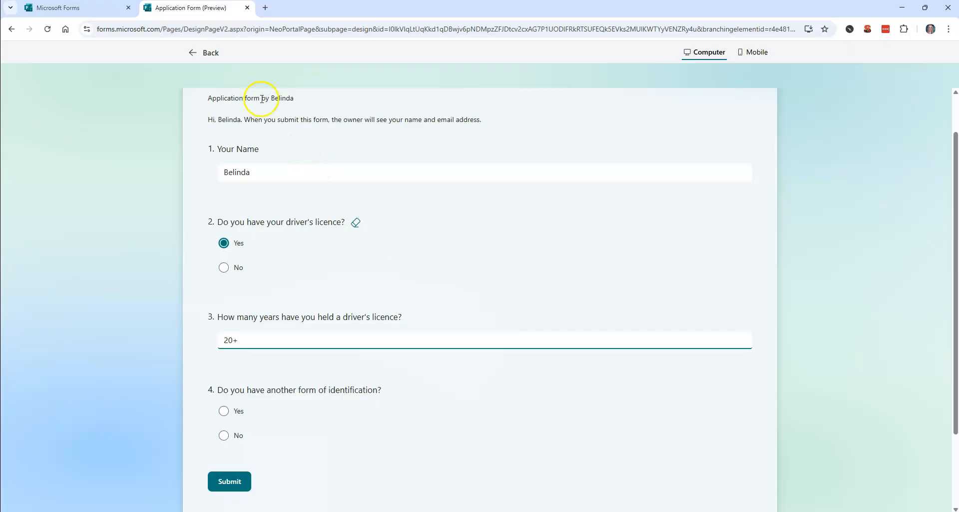
click(207, 54)
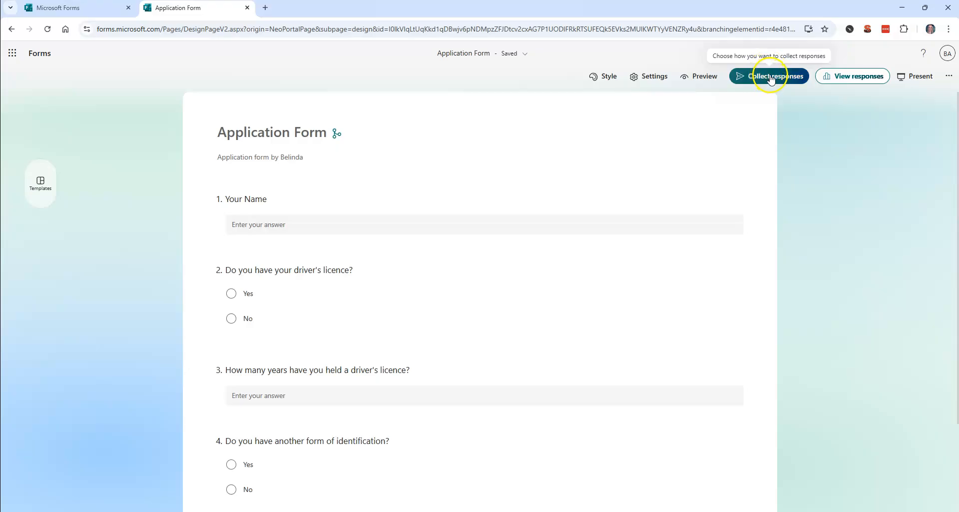
Review the QR code and embed code options for collecting responses, copy the form's link and return to the form
click(772, 77)
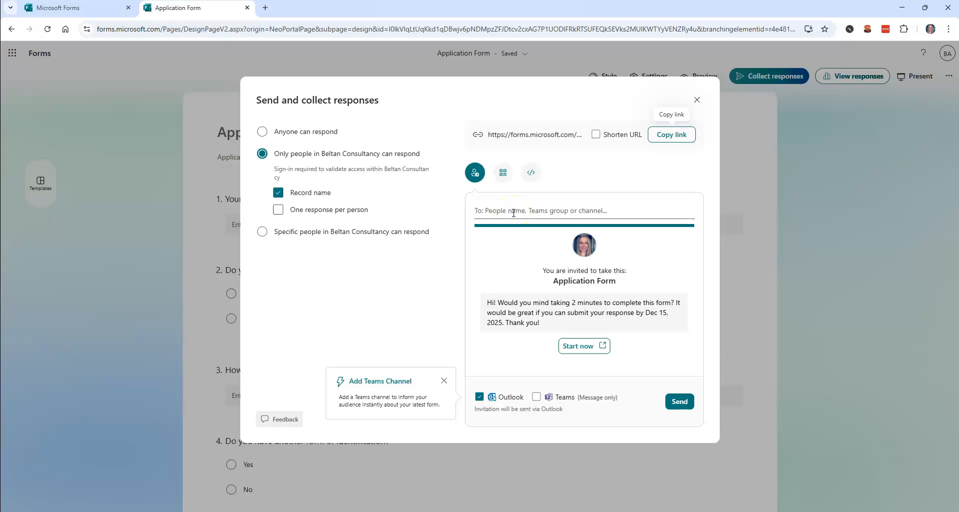
click(504, 176)
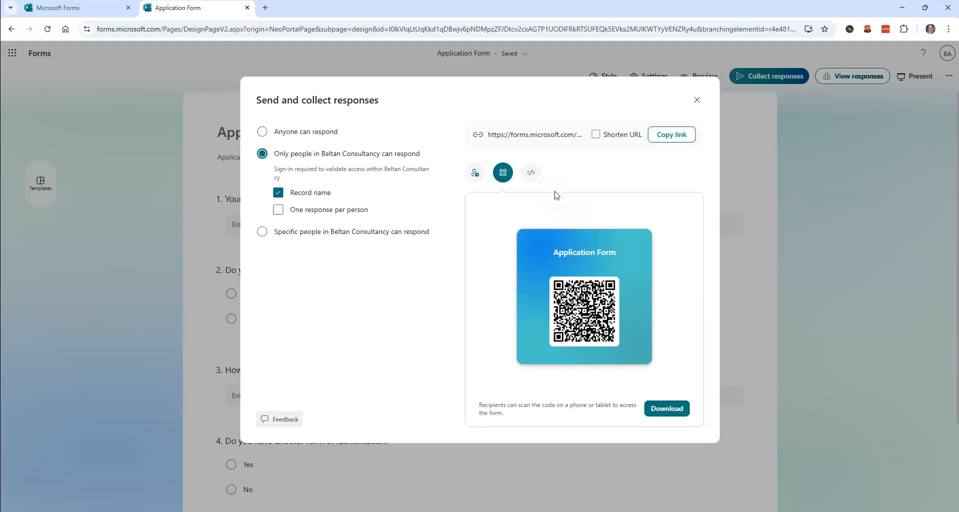
click(531, 174)
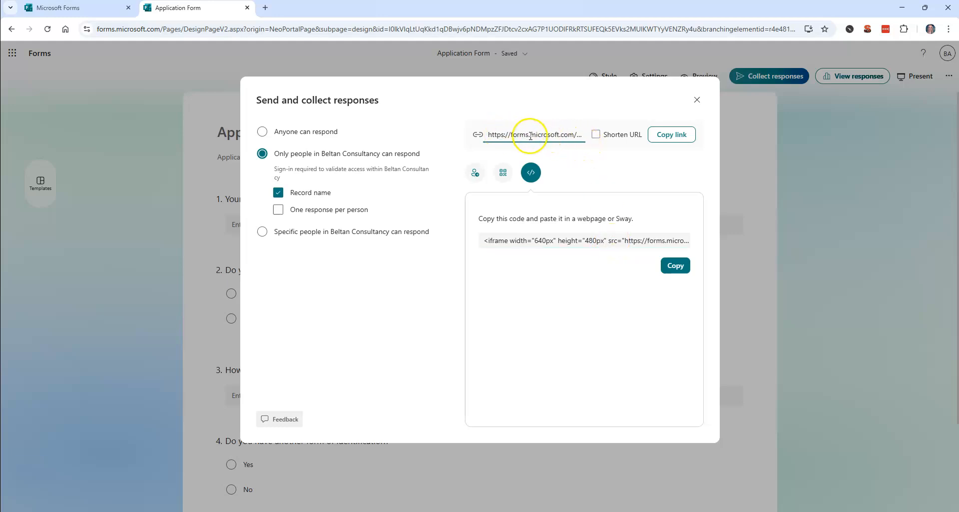
click(668, 140)
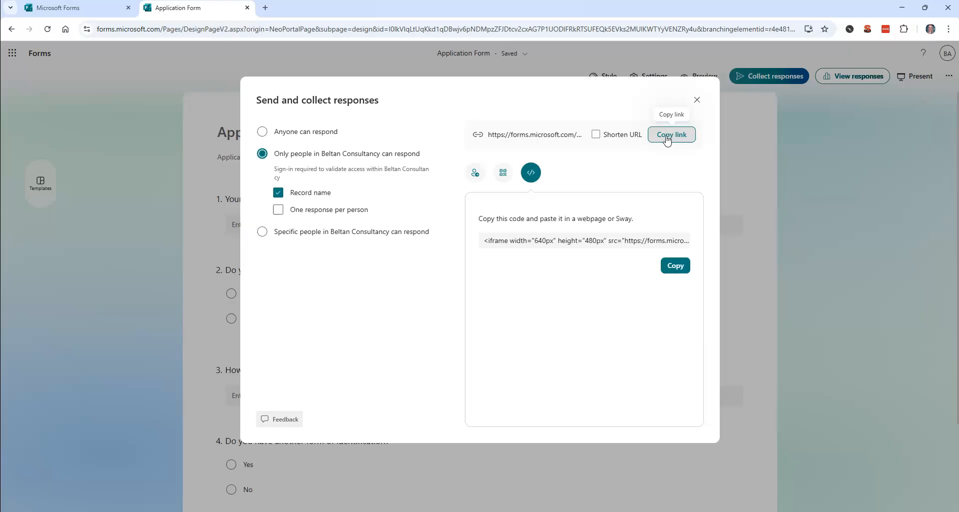
click(697, 100)
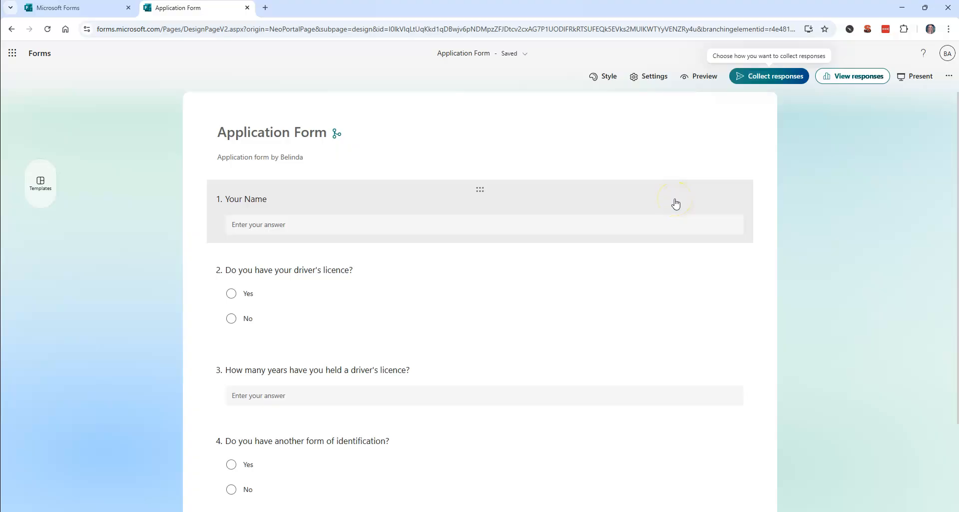
click(486, 195)
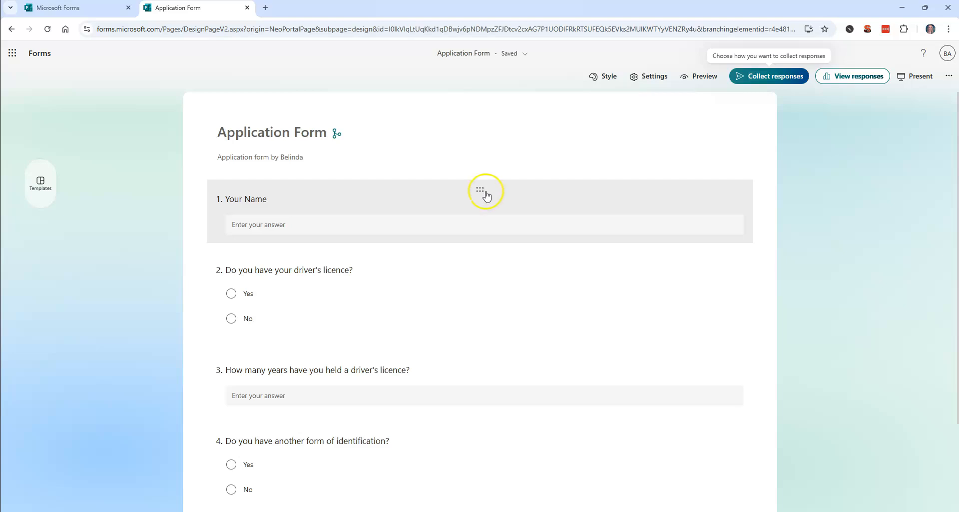